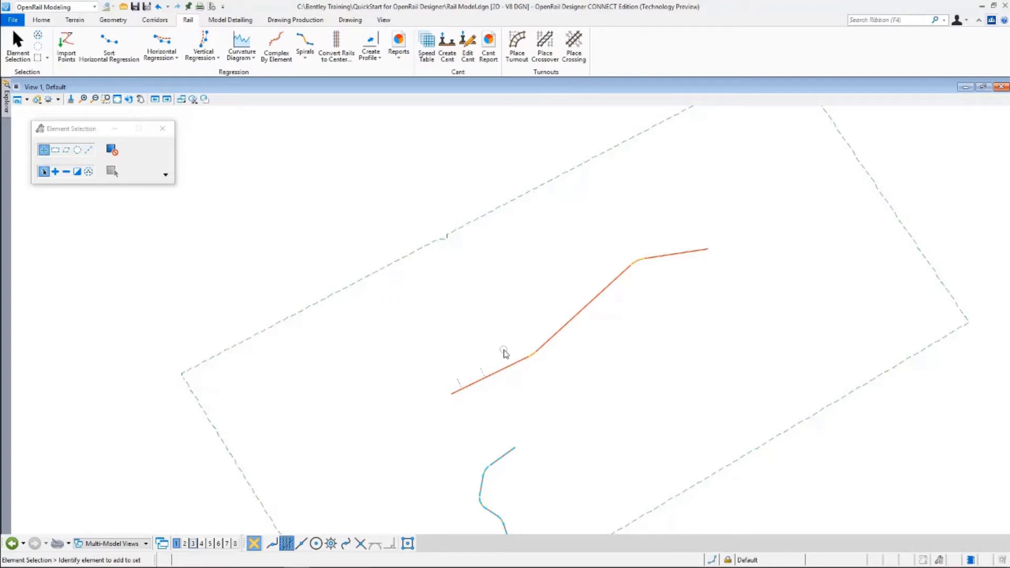
Zoom in on the red rail alignment and its curve in View 1
scroll(497, 368, "up", 4)
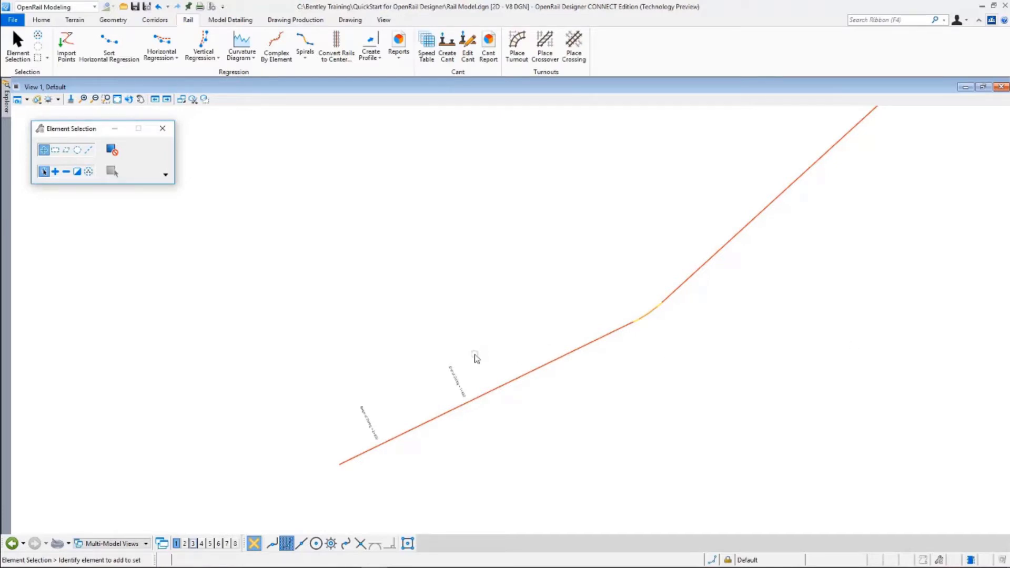
Start Create Cant on the red center line, locking start 0+000.000 and end 11+752.388
left_click(447, 48)
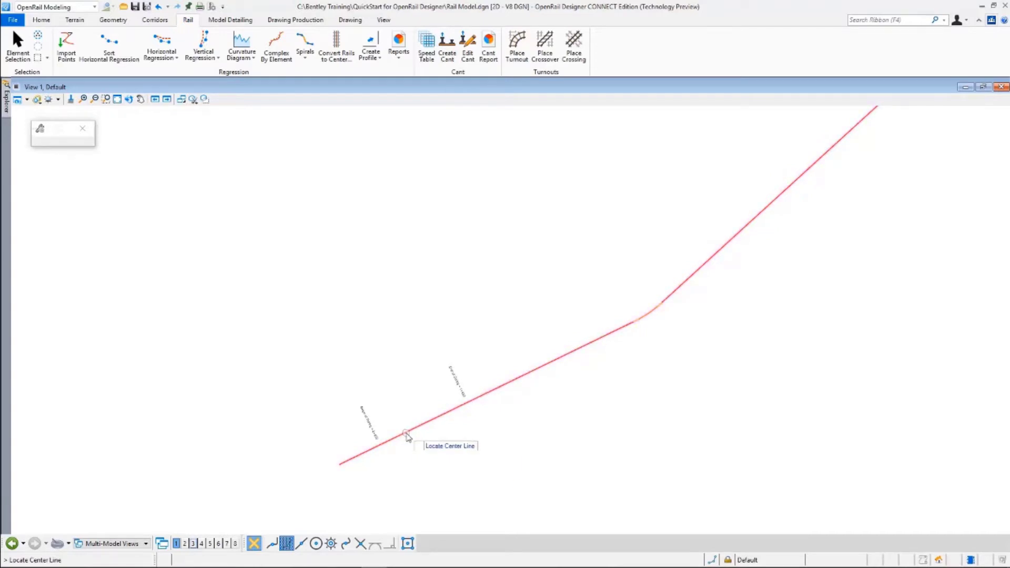
left_click(407, 436)
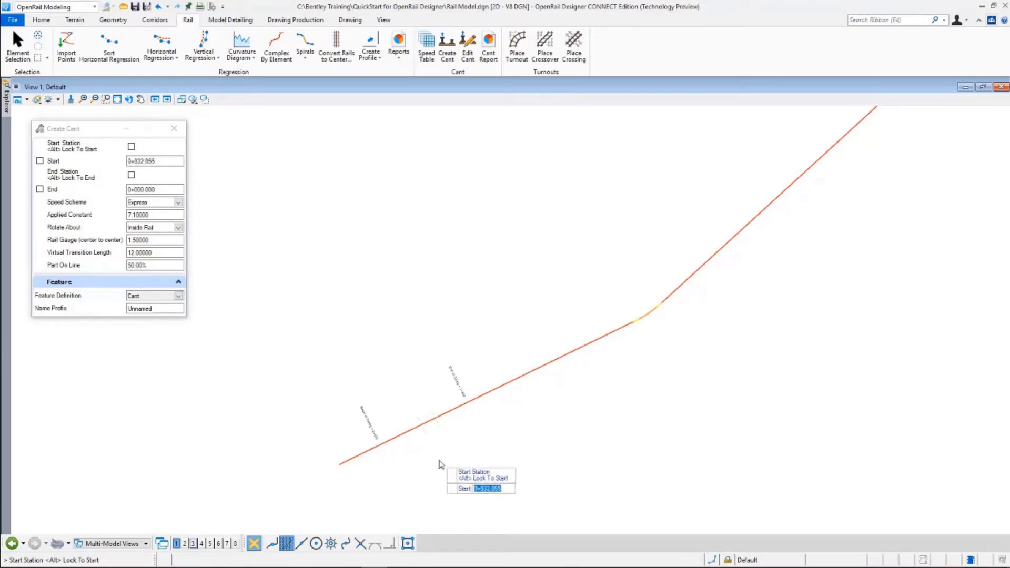
key("alt")
left_click(387, 468)
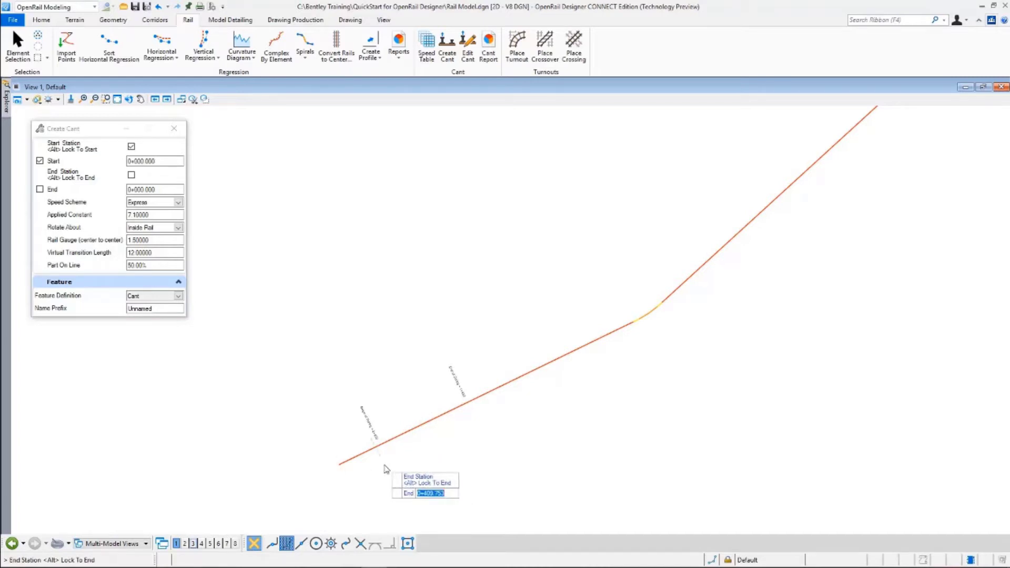
scroll(387, 468, "down", 3)
scroll(532, 386, "up", 2)
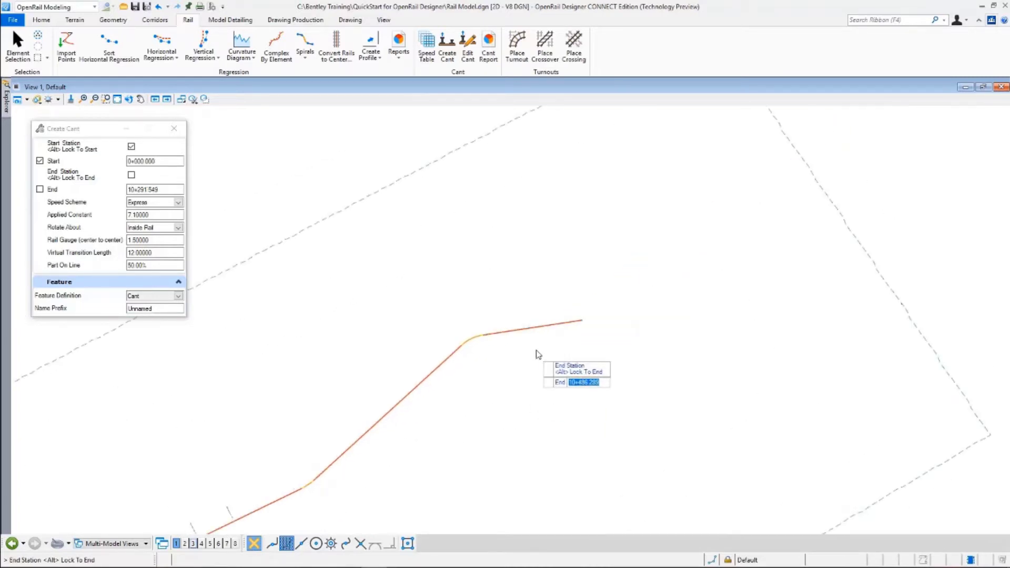
scroll(538, 354, "up", 1)
key("alt")
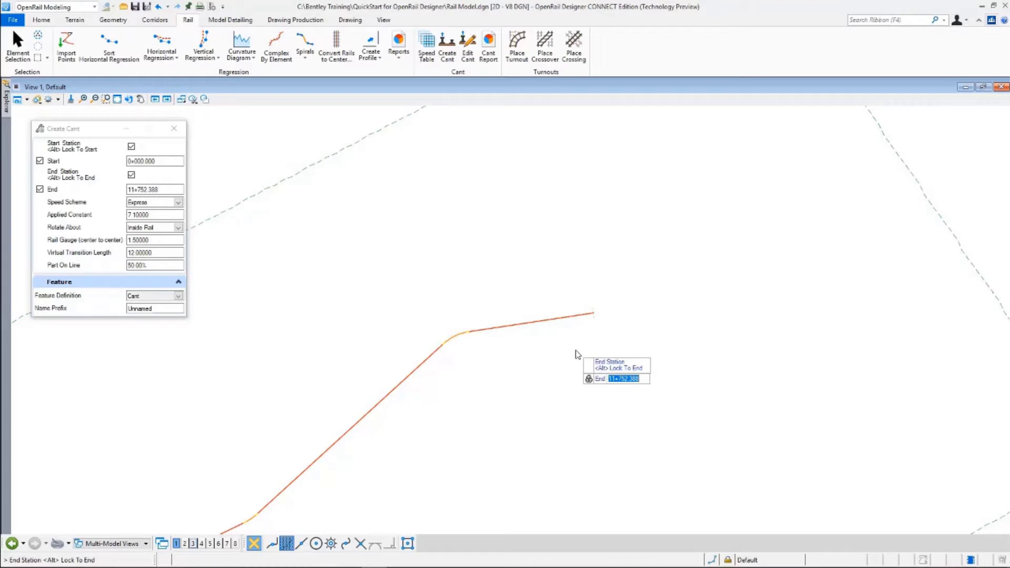
left_click(577, 354)
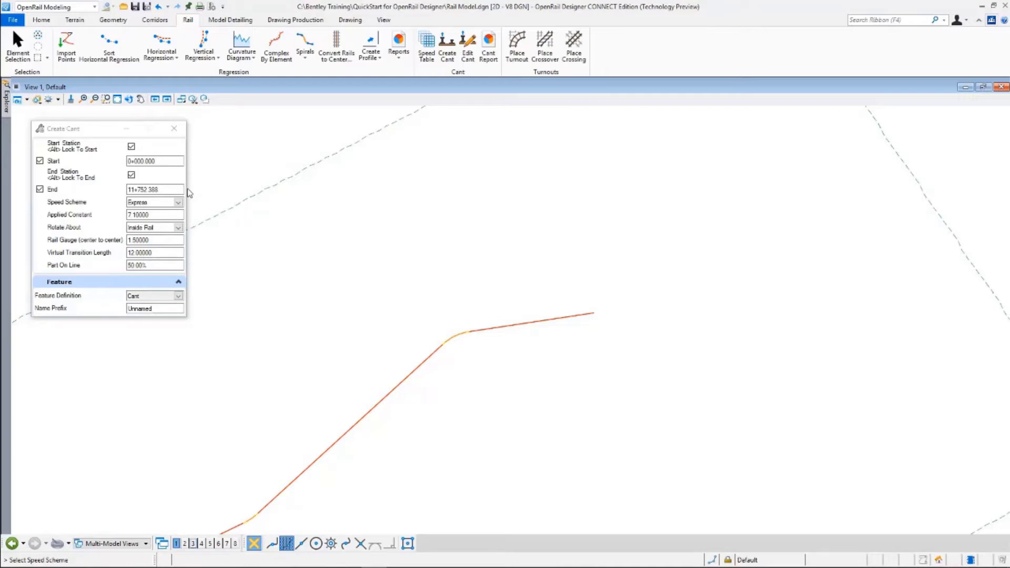
Keep the Express speed scheme, applied constant 7.10000 and rotation about the inside rail
left_click(178, 203)
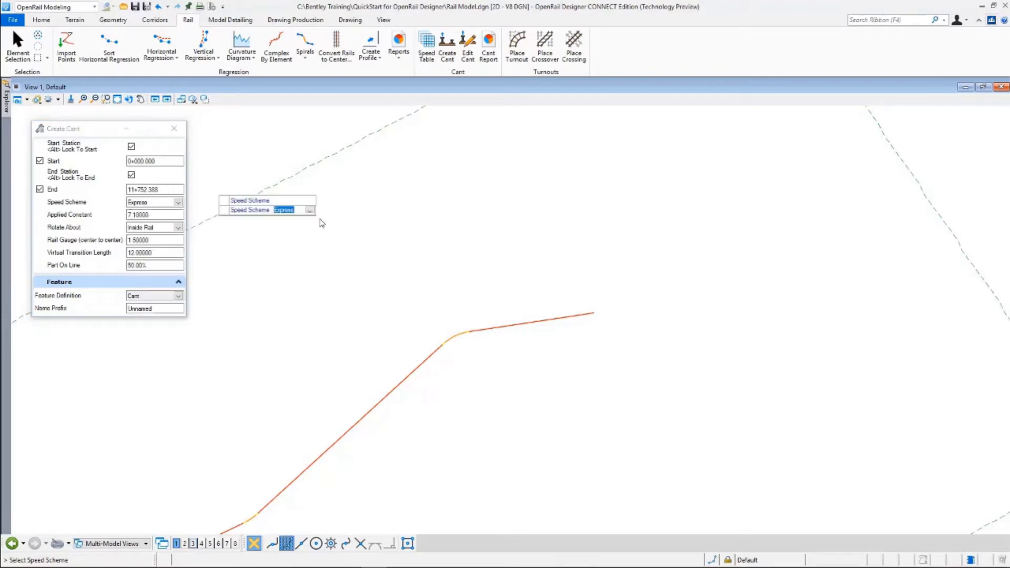
left_click(602, 225)
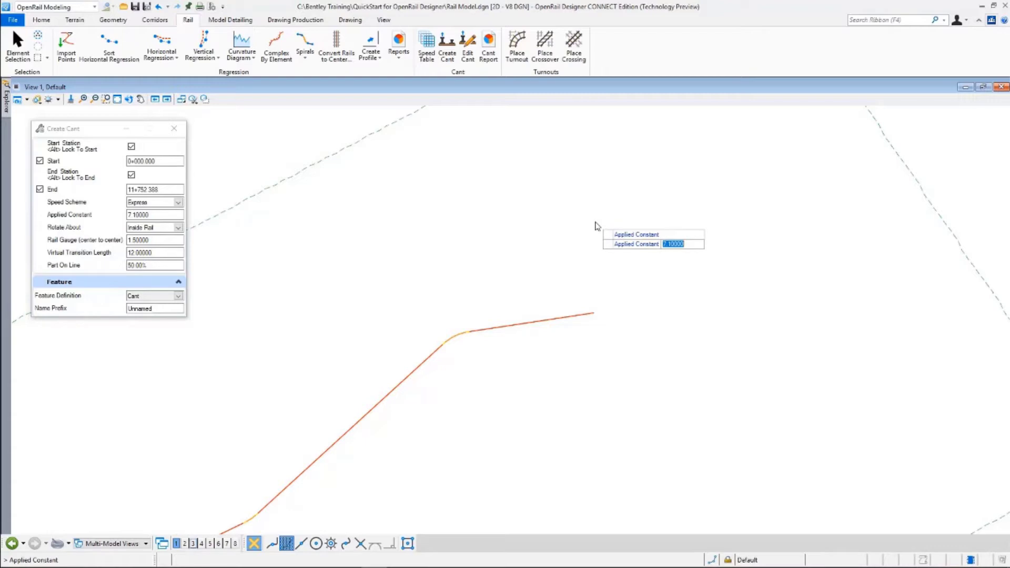
left_click(580, 222)
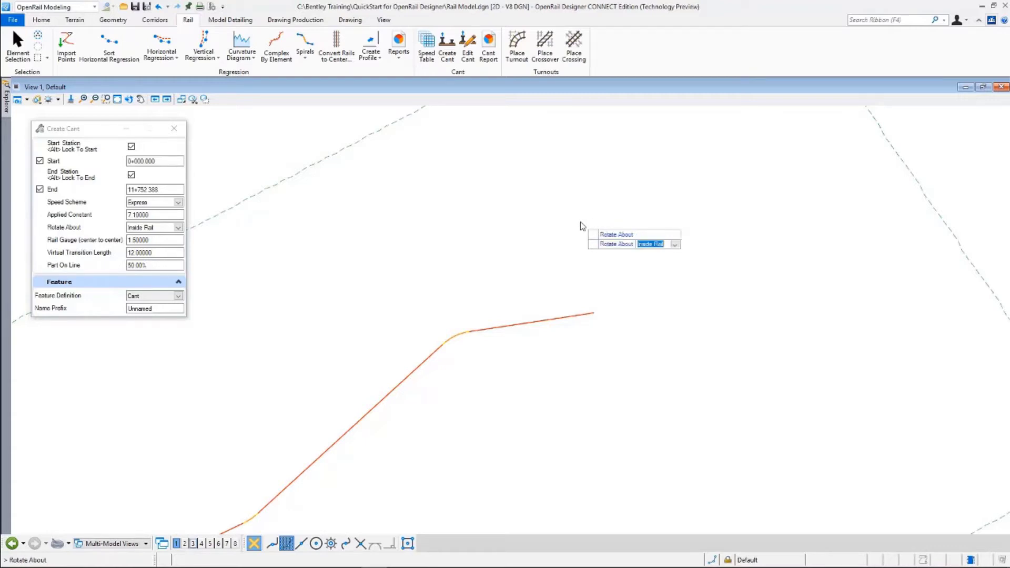
left_click(544, 221)
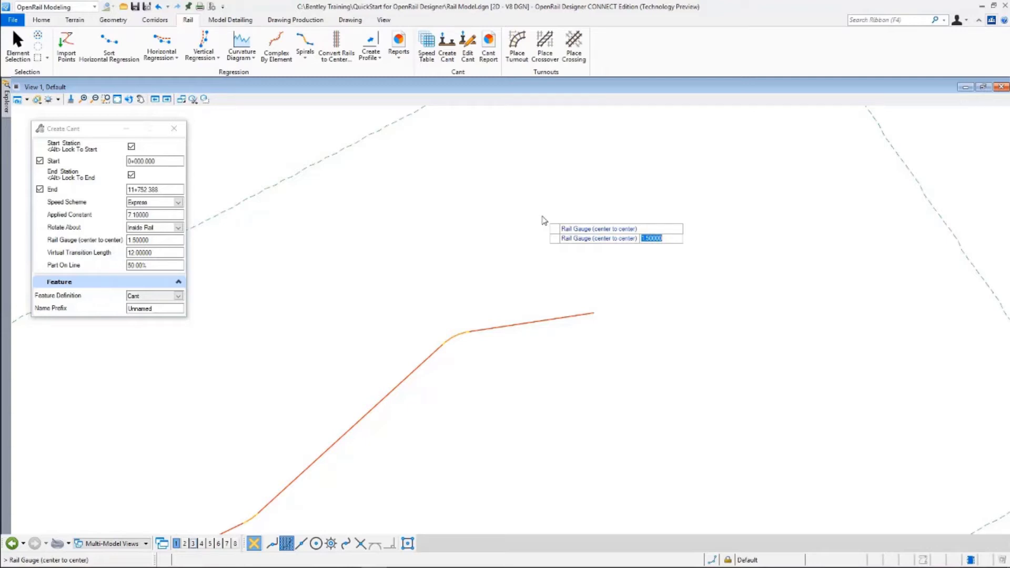
Accept rail gauge 1.50000 and virtual transition length 12.00000 after zooming around the curves
key("Return")
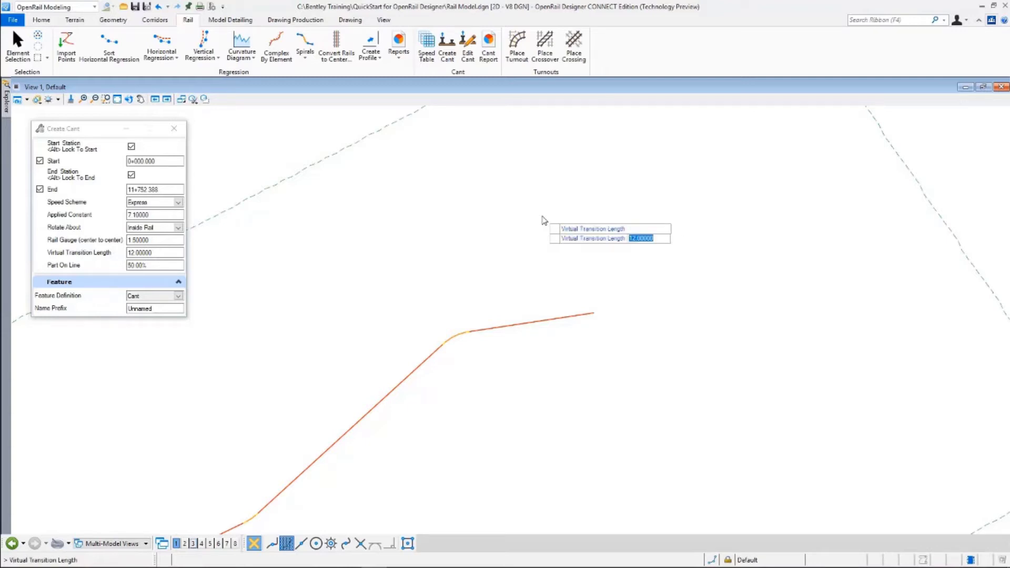
scroll(426, 375, "up", 1)
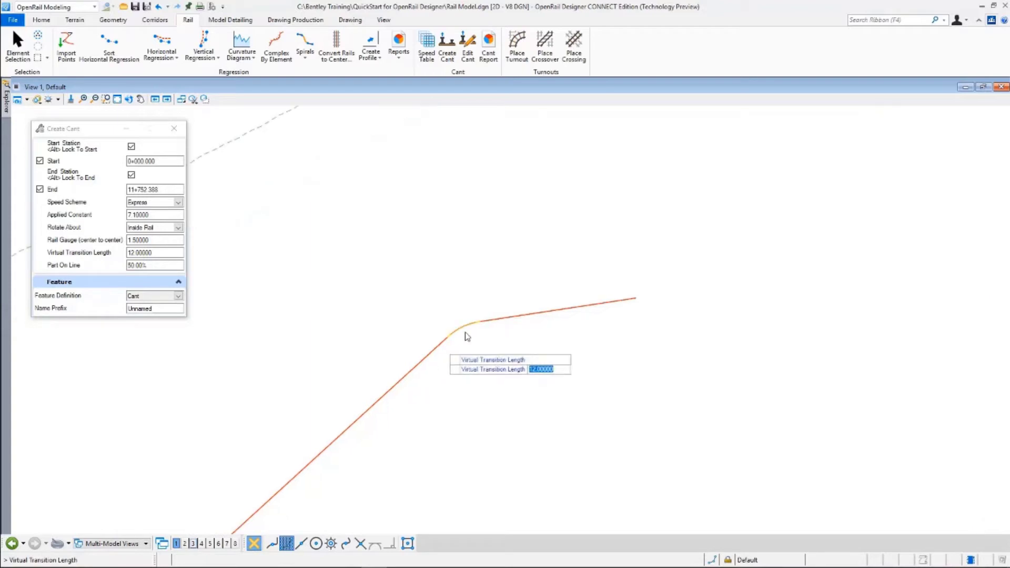
scroll(452, 336, "up", 2)
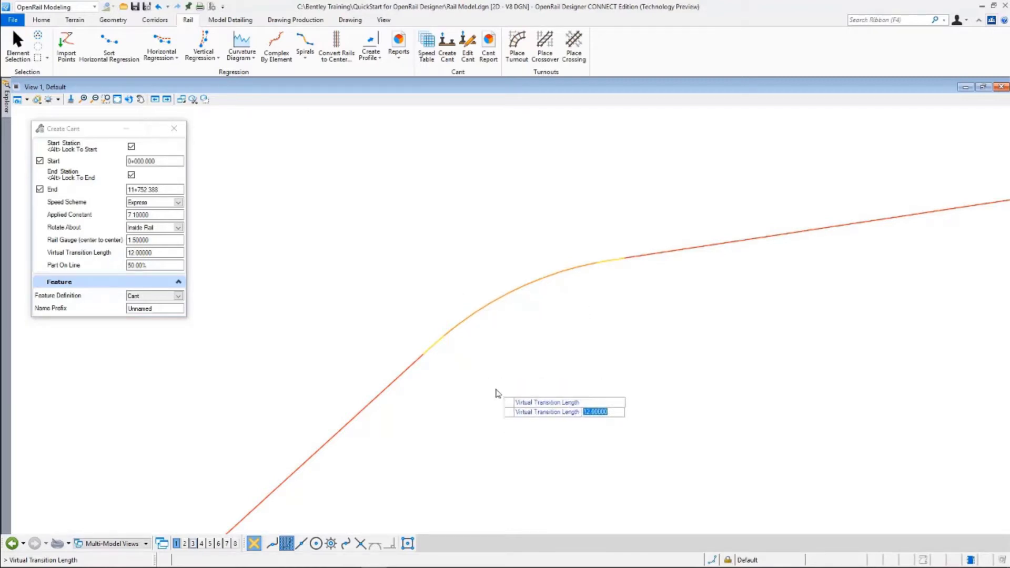
scroll(639, 213, "down", 2)
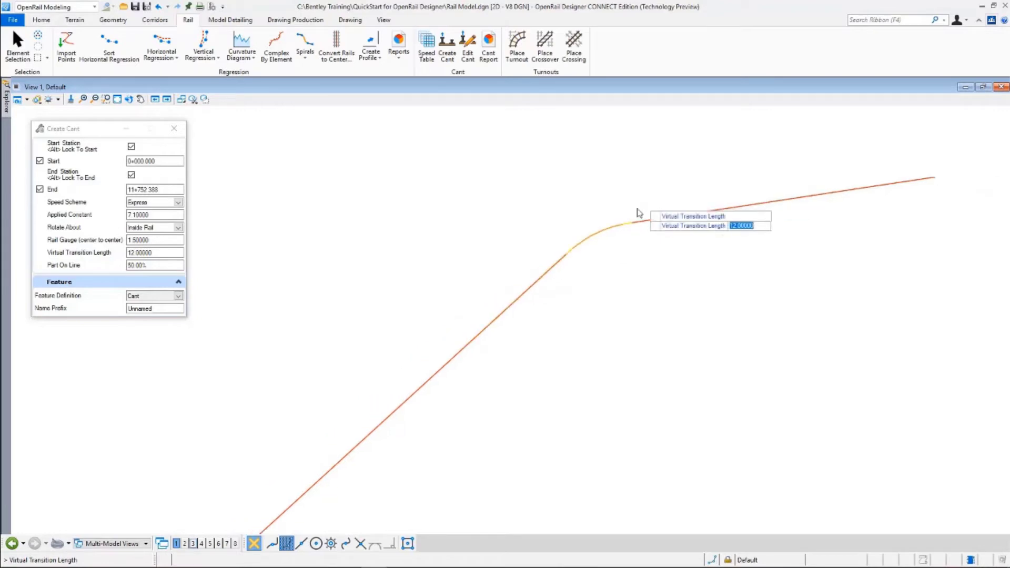
scroll(611, 195, "down", 2)
scroll(392, 405, "up", 2)
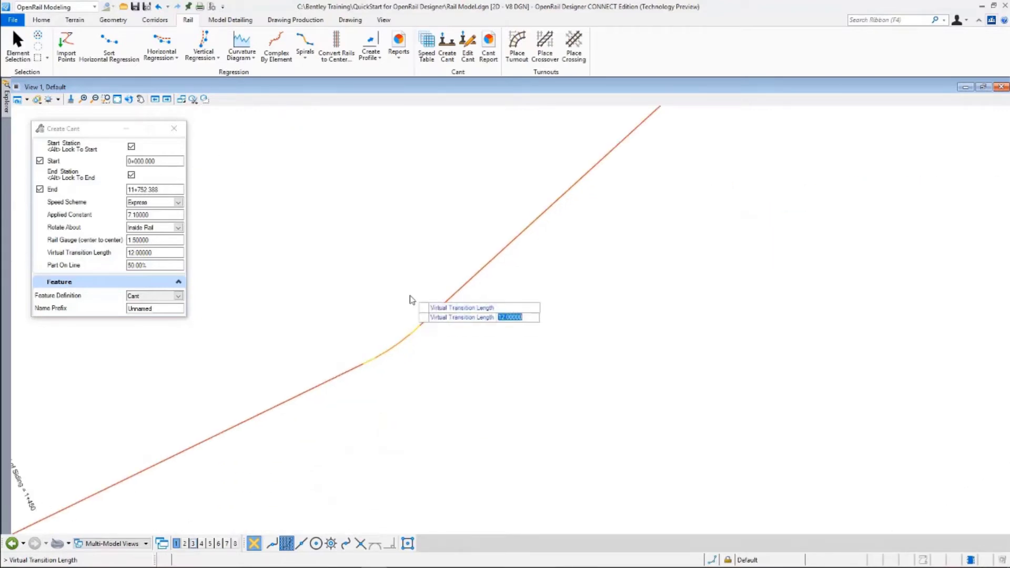
scroll(416, 326, "up", 3)
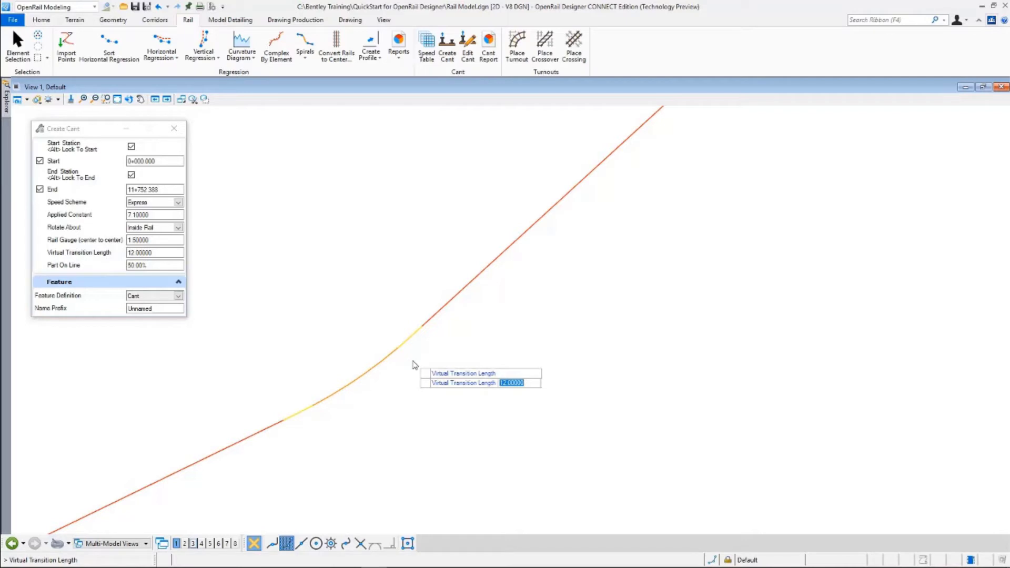
left_click(572, 299)
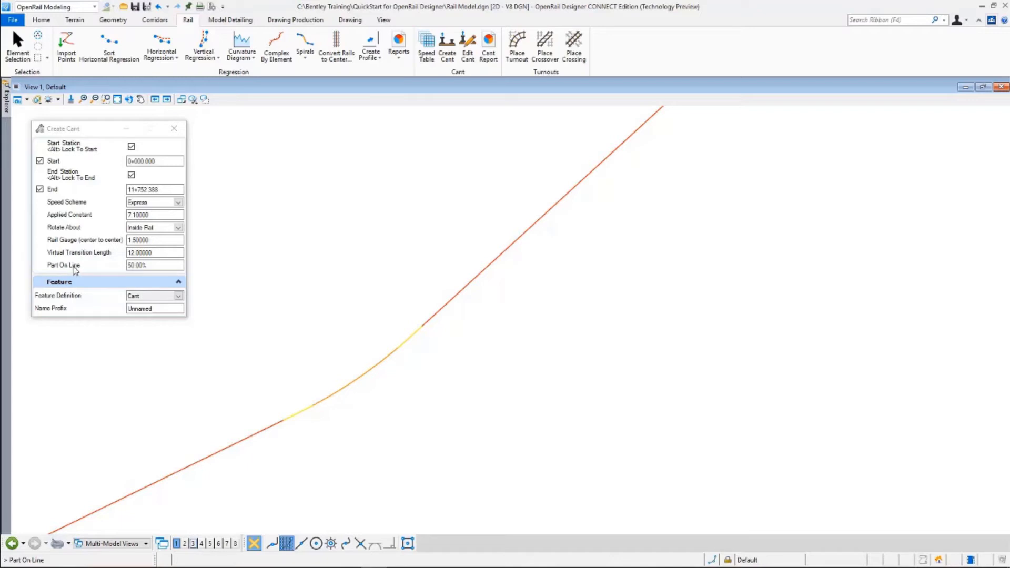
Set the feature definition to Cant and change the name prefix from Unnamed to Cant
scroll(363, 433, "down", 4)
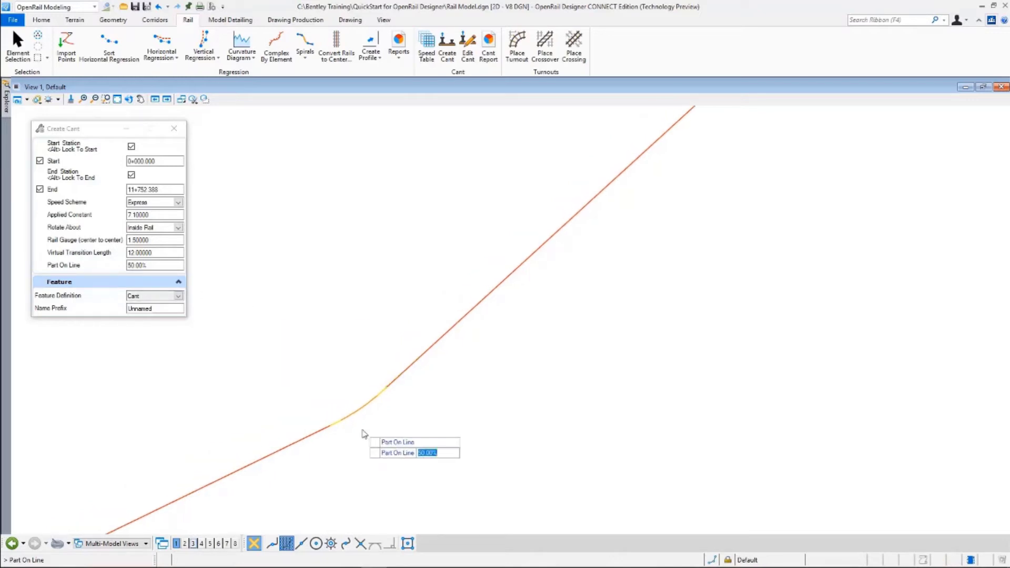
scroll(358, 426, "down", 2)
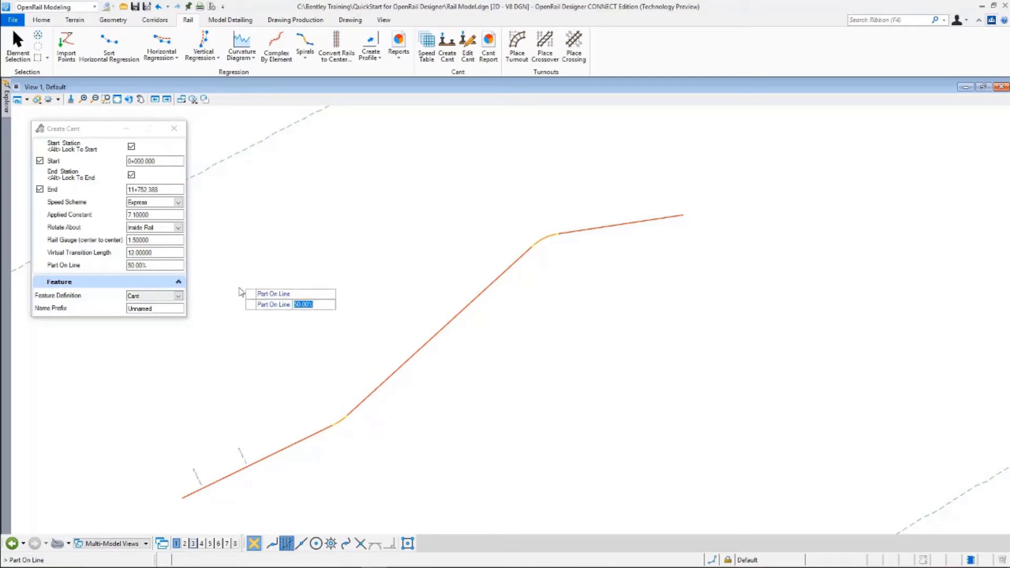
left_click(179, 296)
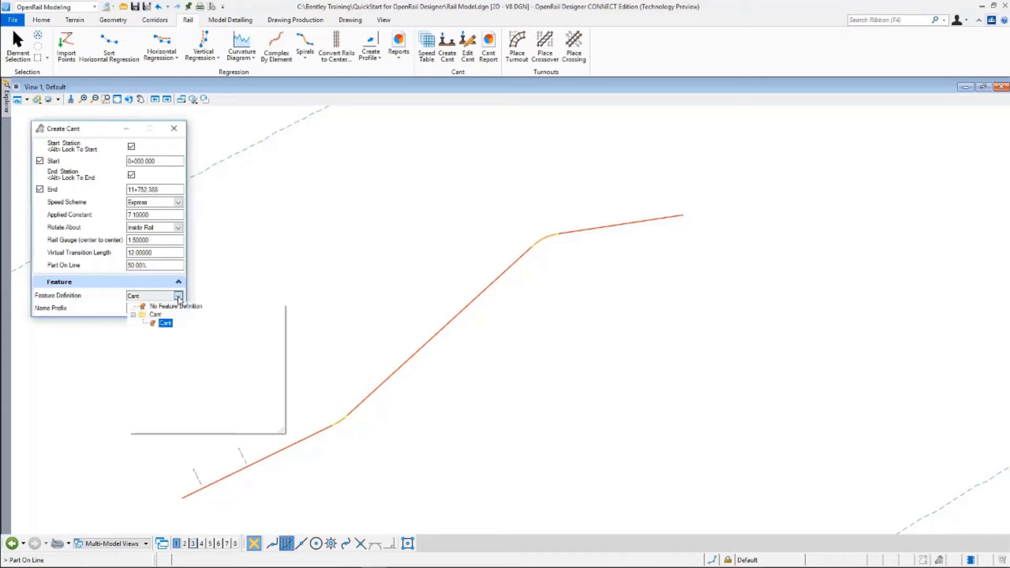
left_click(167, 325)
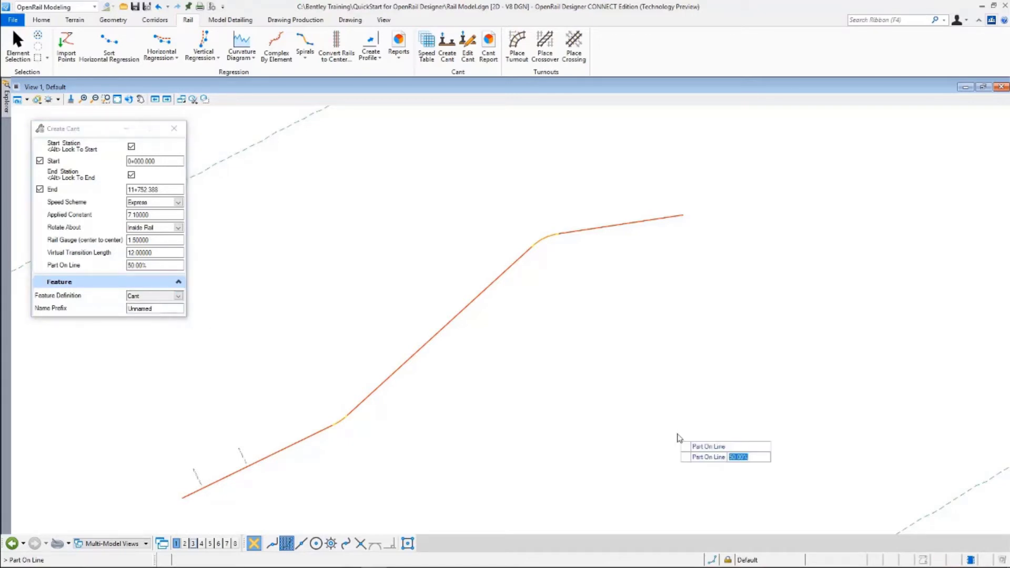
left_click(167, 308)
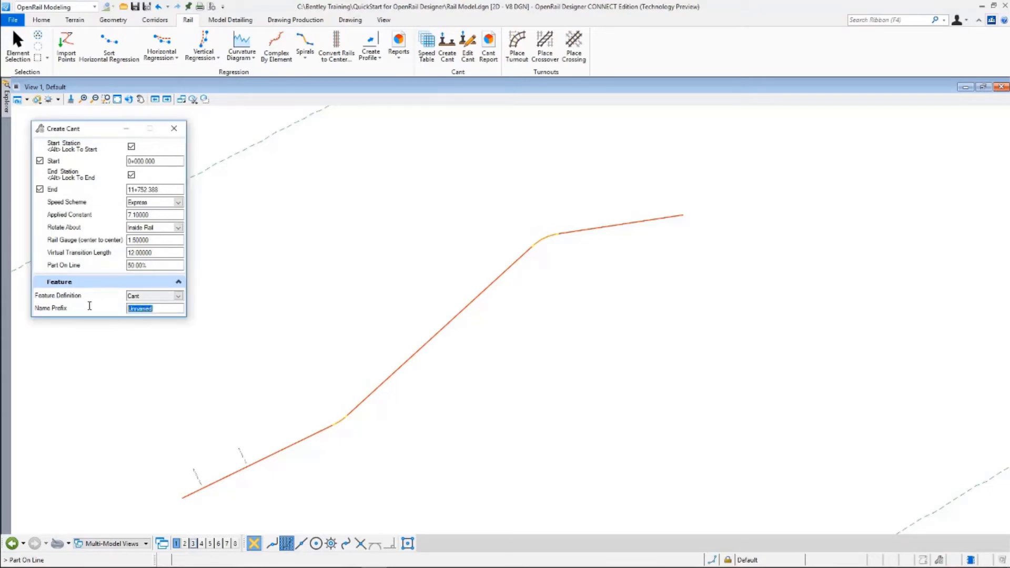
type("Cant")
left_click(306, 318)
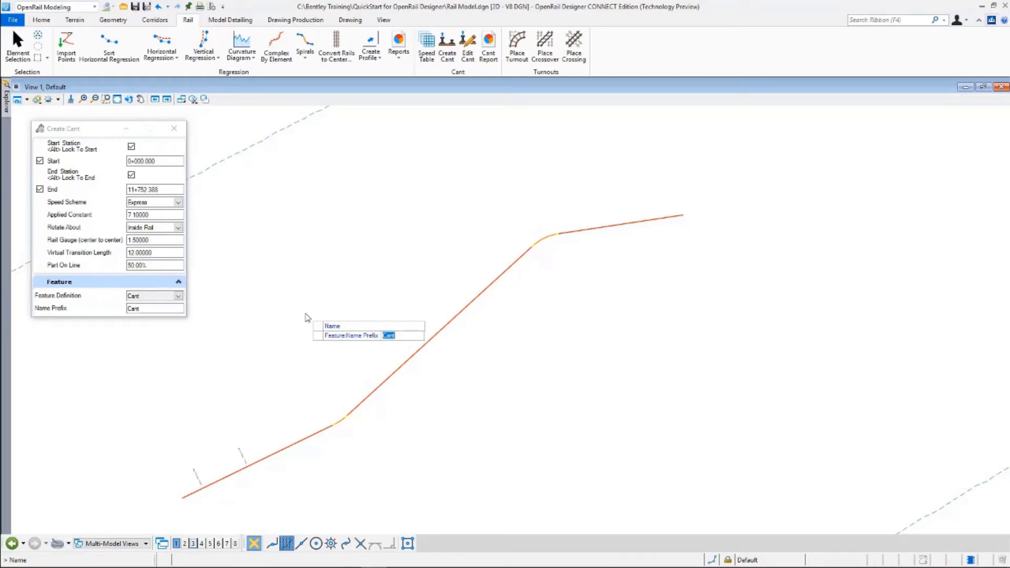
Accept the Create Cant settings and zoom around the alignment to inspect the new cant
left_click(307, 318)
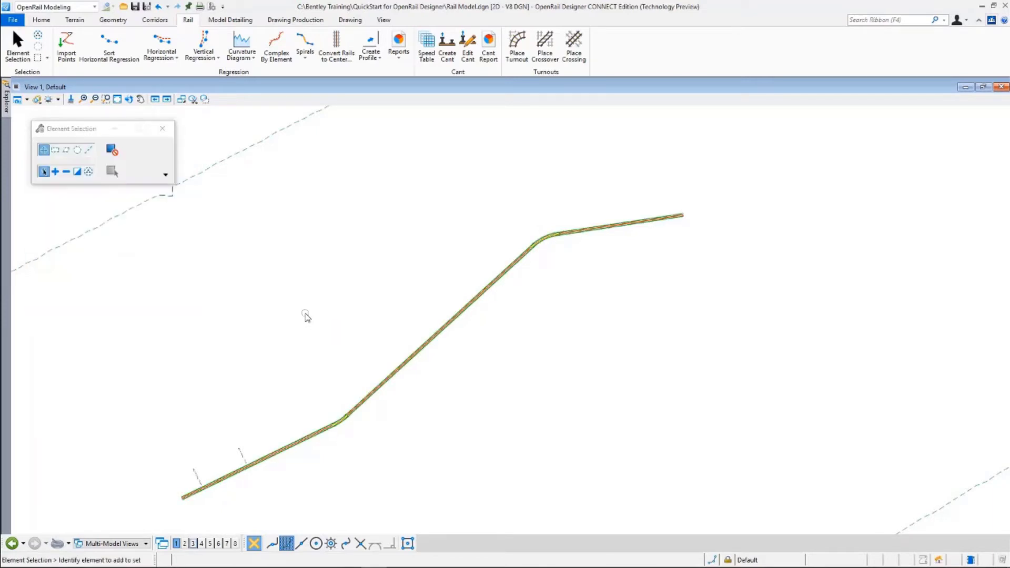
scroll(281, 460, "up", 4)
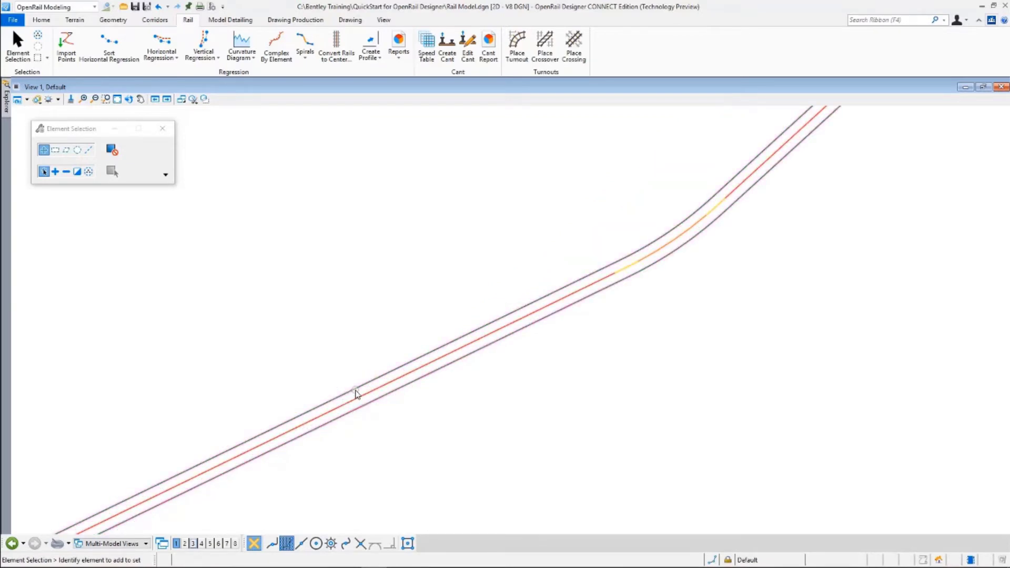
scroll(356, 393, "down", 1)
scroll(356, 394, "down", 2)
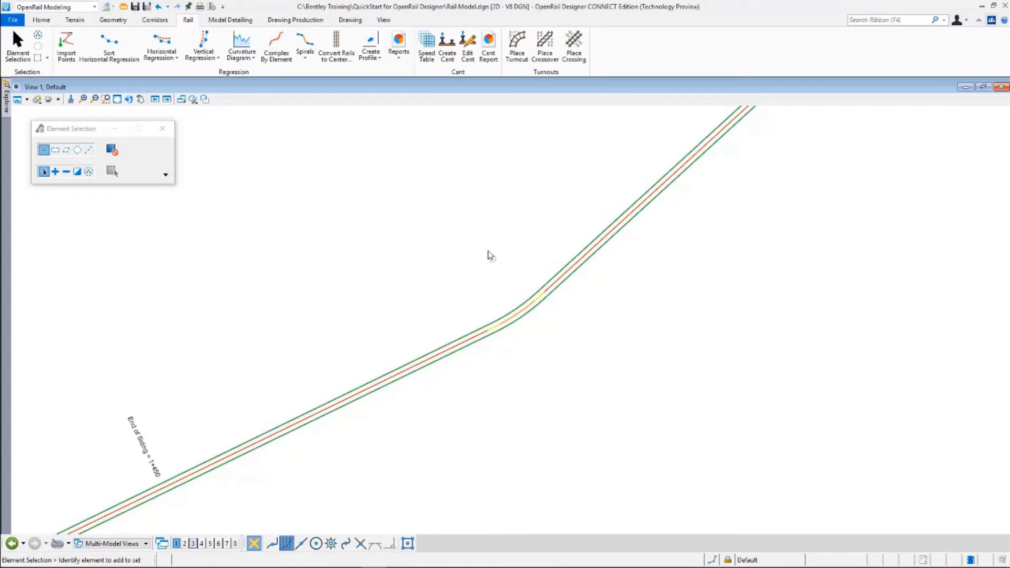
Use Edit Cant on the cant element to open it in the Cant Editor
left_click(467, 56)
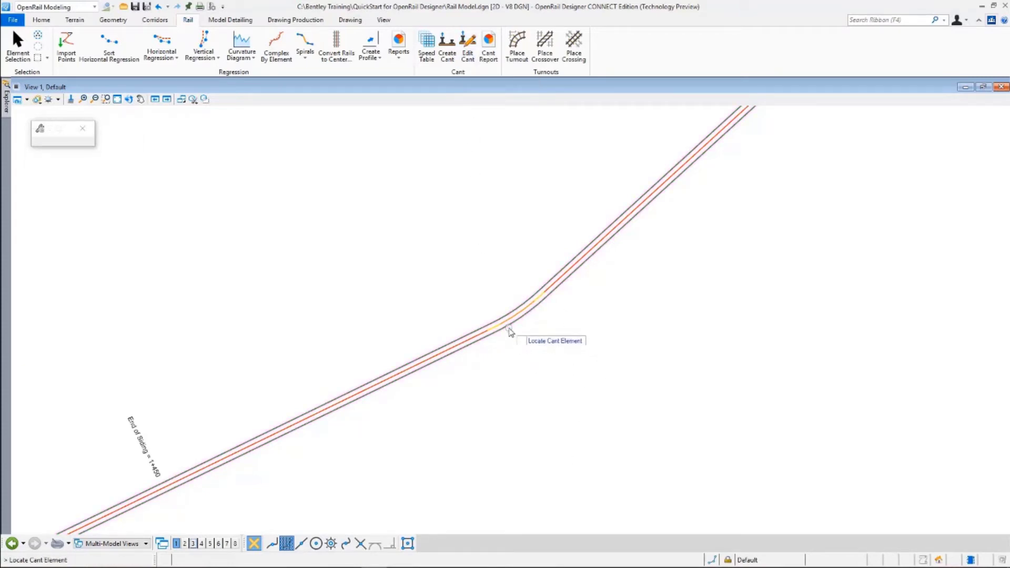
left_click(561, 438)
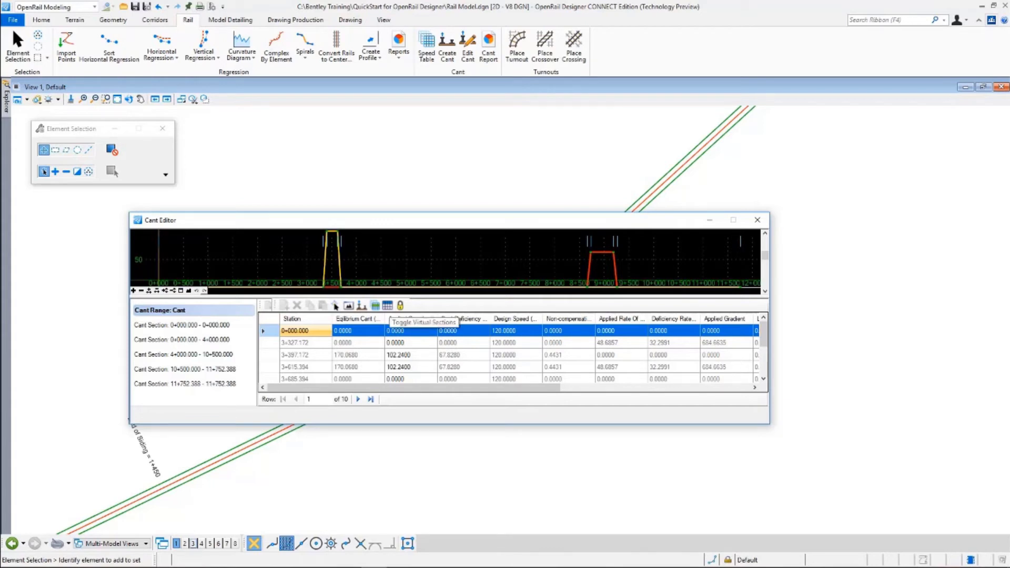
Hide virtual sections, preview sections 0+000–4+000 and 4+000–10+500, and show the whole Cant range
left_click(335, 306)
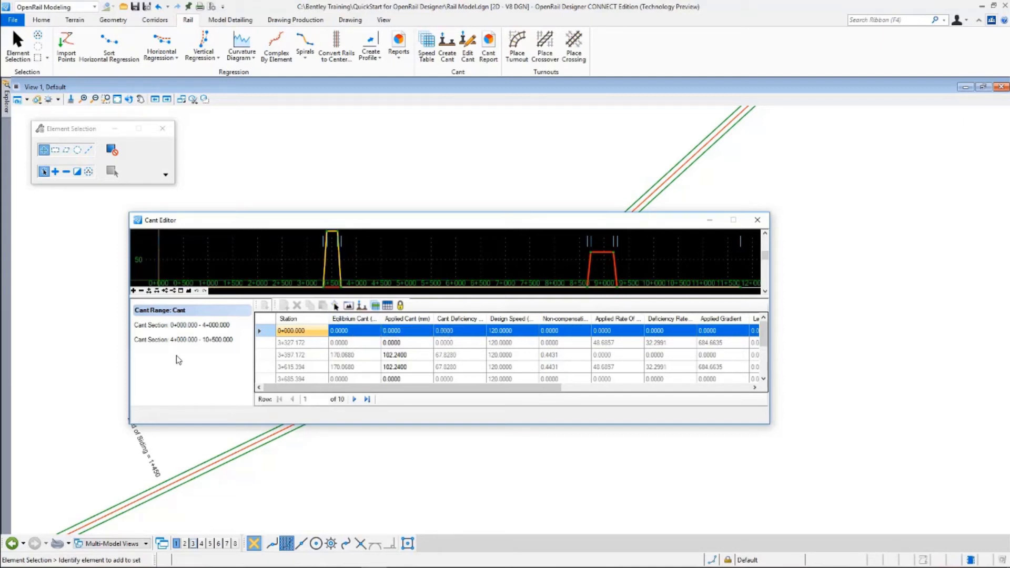
left_click(188, 326)
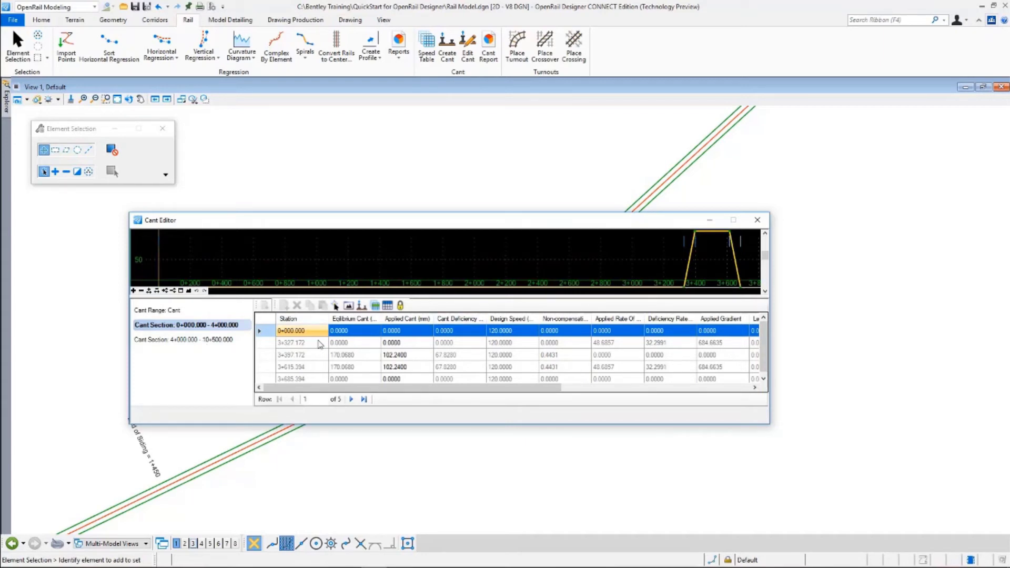
left_click(216, 342)
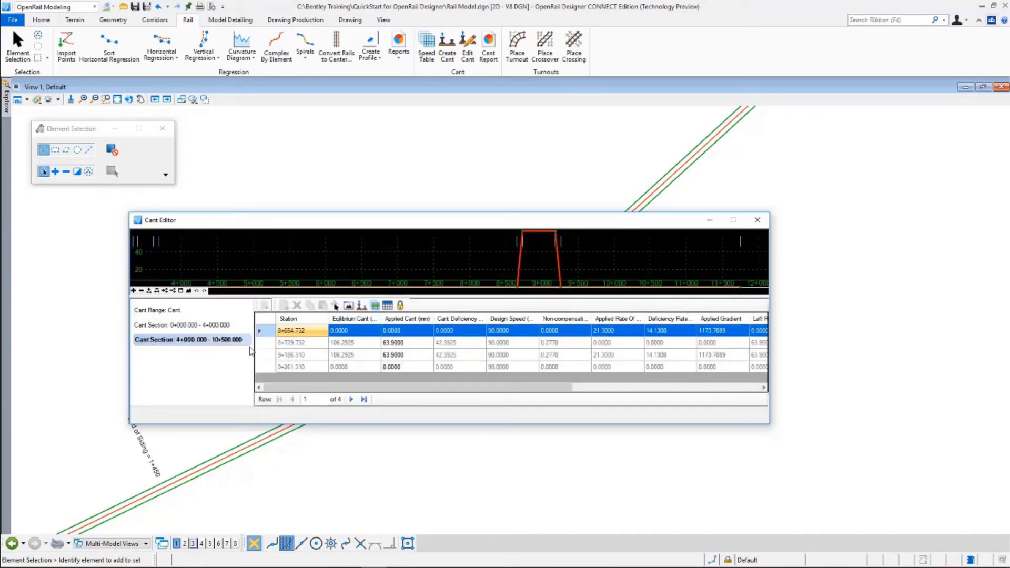
left_click(144, 312)
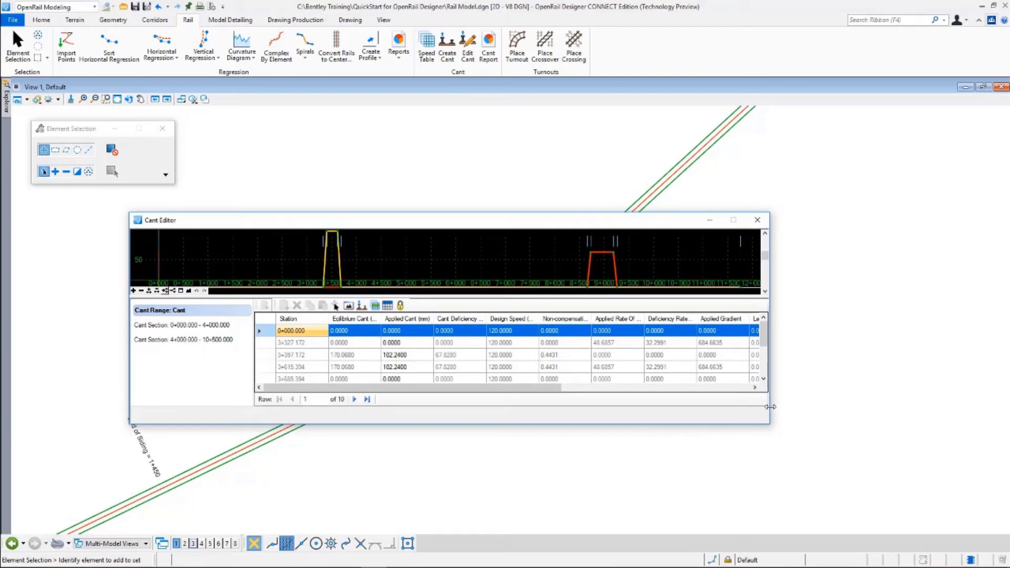
Widen the Cant Editor, check applied cant at stations 3+327.172 and 3+397.172, and move it down
left_click_drag(770, 406, 981, 405)
left_click_drag(841, 387, 746, 399)
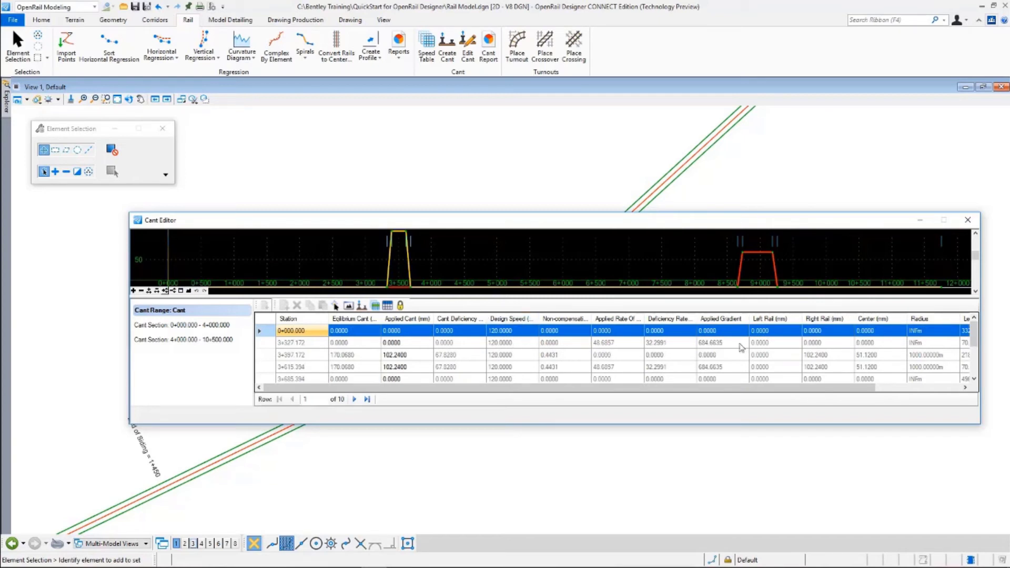
left_click(415, 356)
left_click(407, 367)
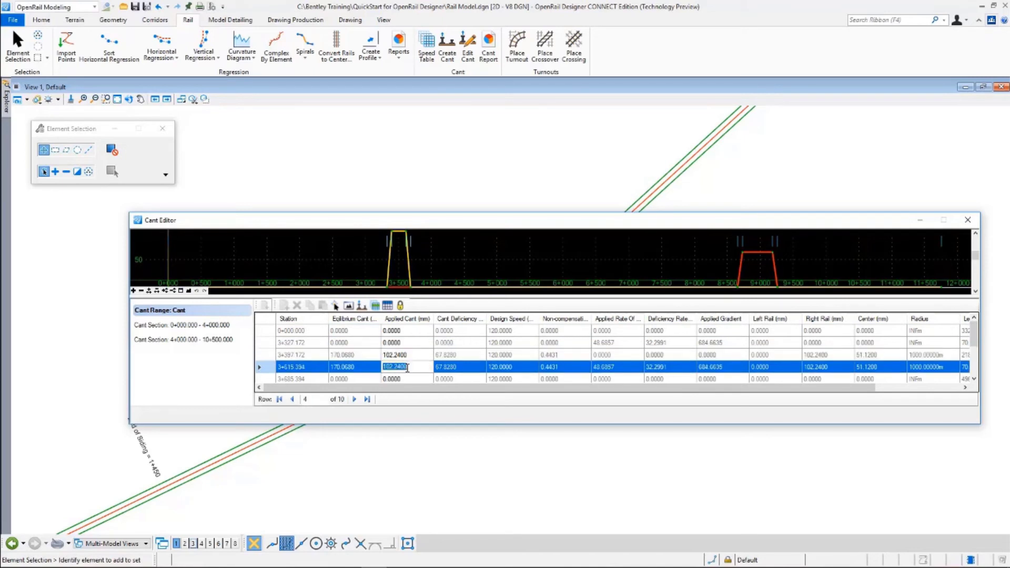
left_click(413, 353)
left_click(412, 344)
left_click(412, 357)
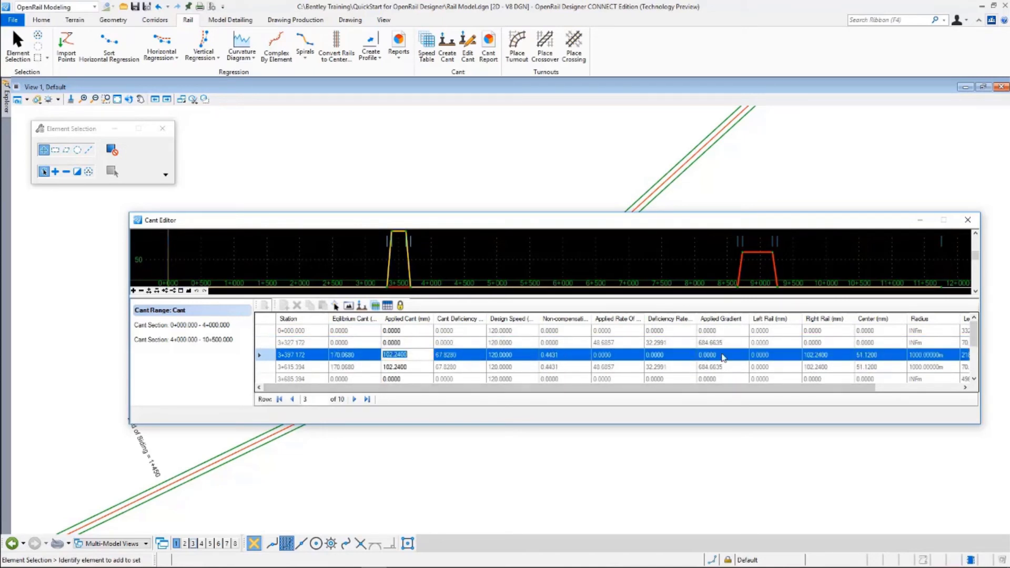
left_click(411, 344)
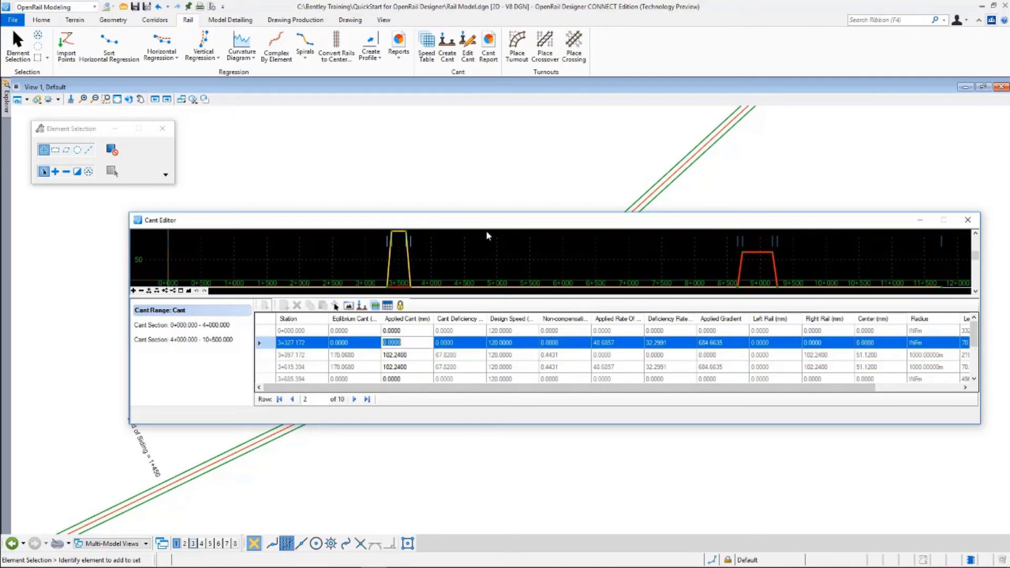
left_click_drag(492, 221, 554, 396)
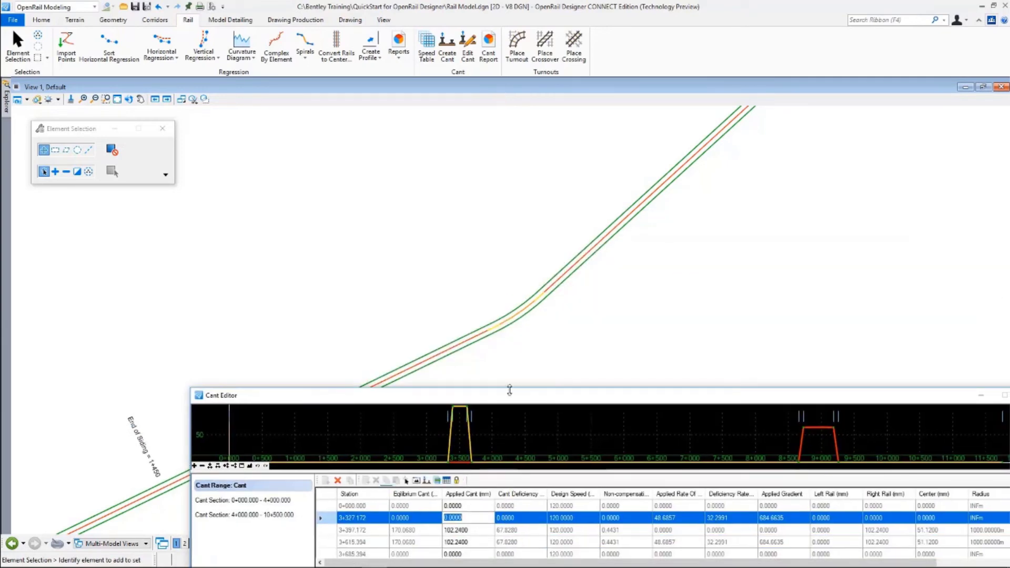
Zoom into the alignment, move the Cant Editor above it and enlarge it to show all ten rows
scroll(506, 335, "up", 2)
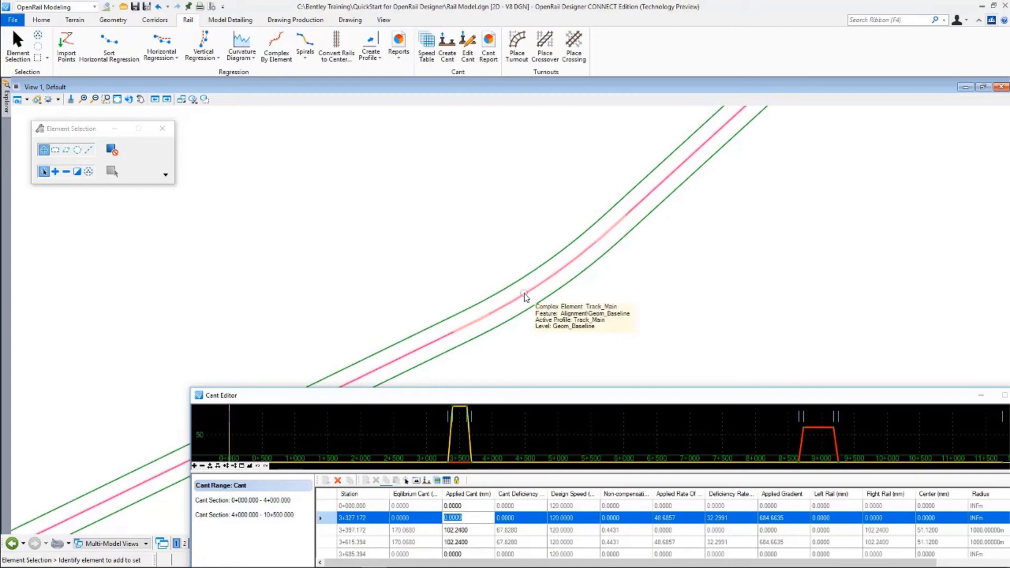
left_click_drag(536, 392, 453, 102)
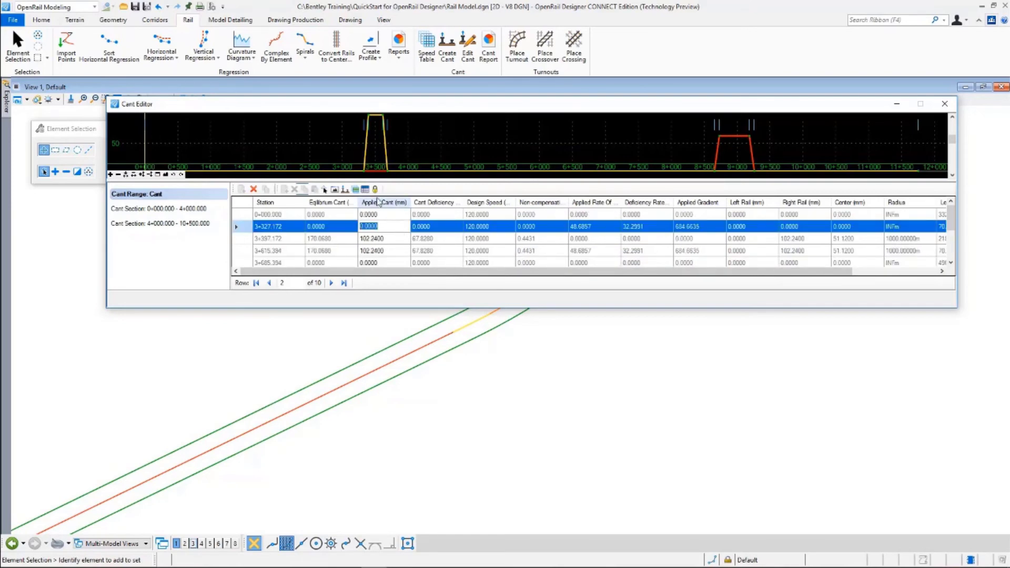
left_click_drag(399, 307, 399, 385)
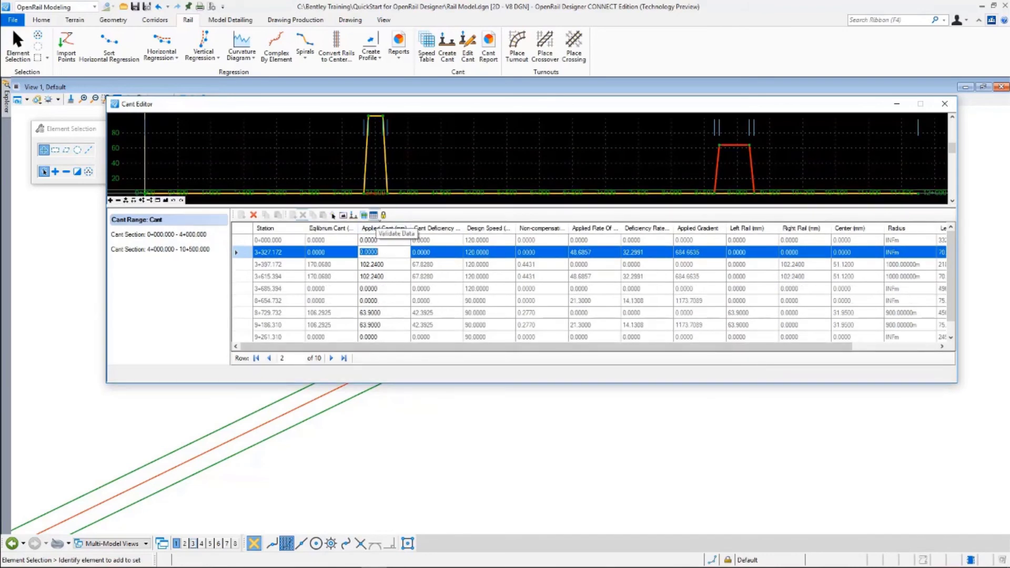
Enable Applied Cant validation with a 0 to 80 limit so the 102.2400 values are flagged
left_click(374, 216)
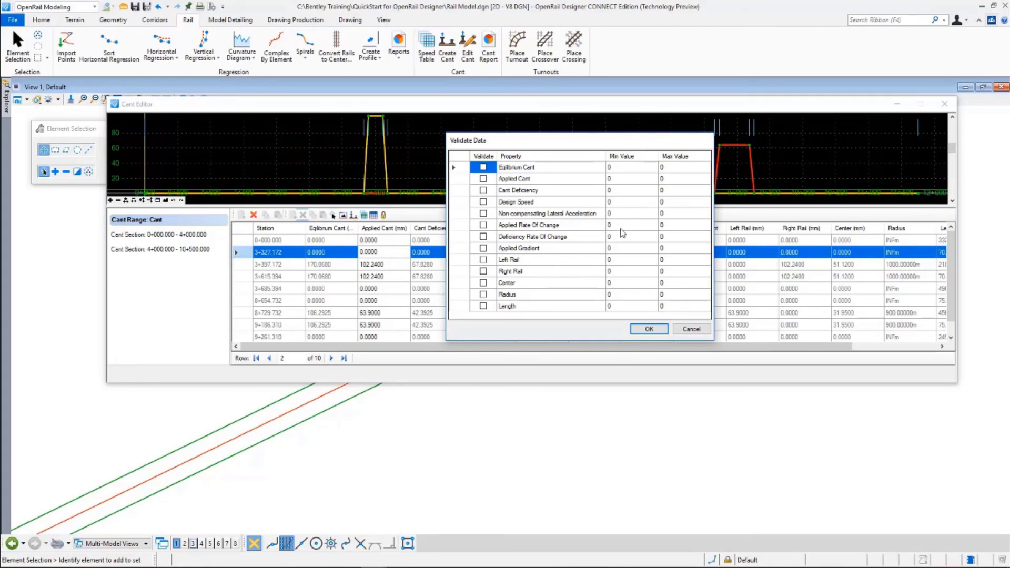
left_click_drag(564, 140, 683, 118)
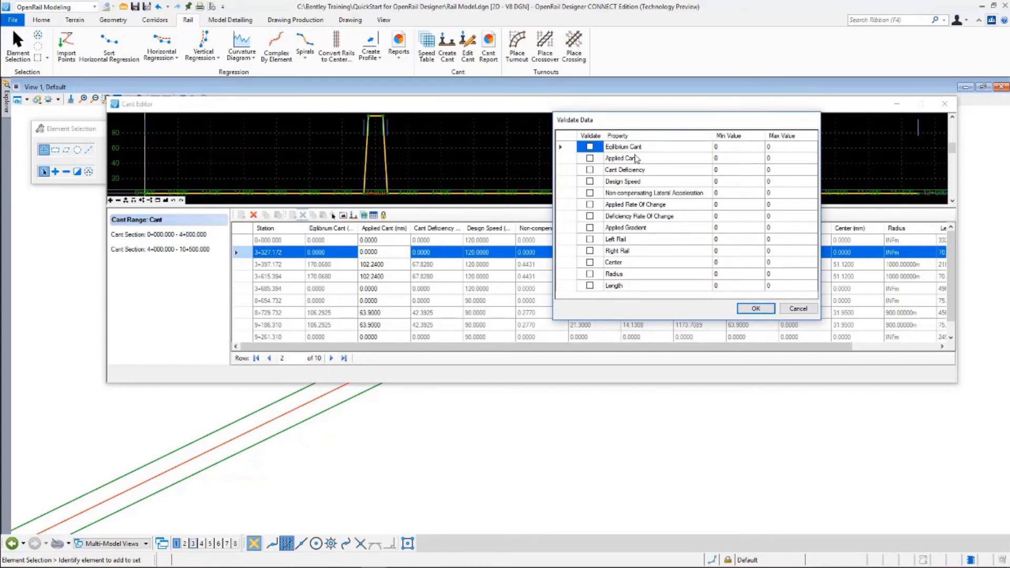
left_click(783, 160)
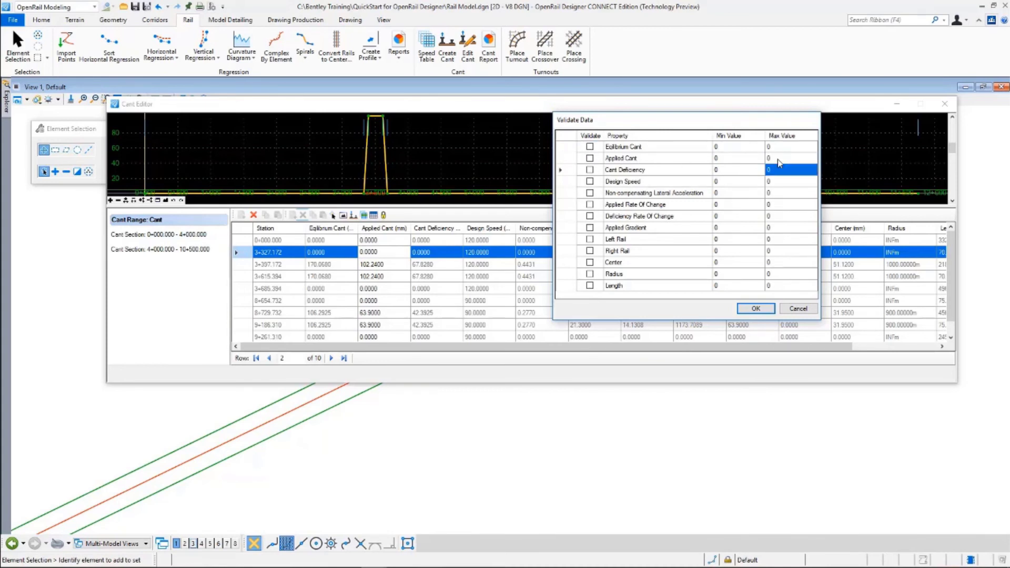
type("80")
left_click(762, 160)
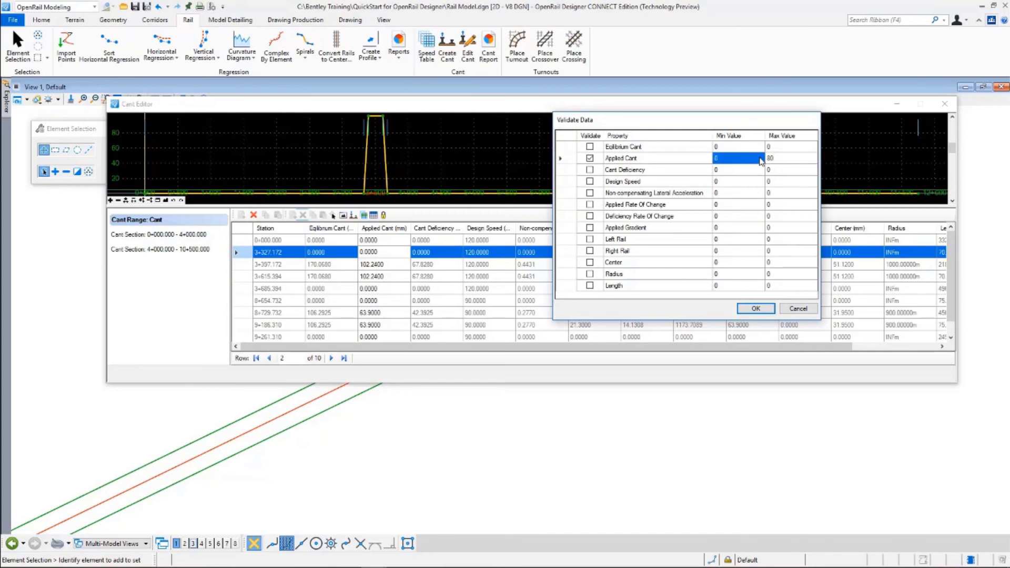
left_click(755, 308)
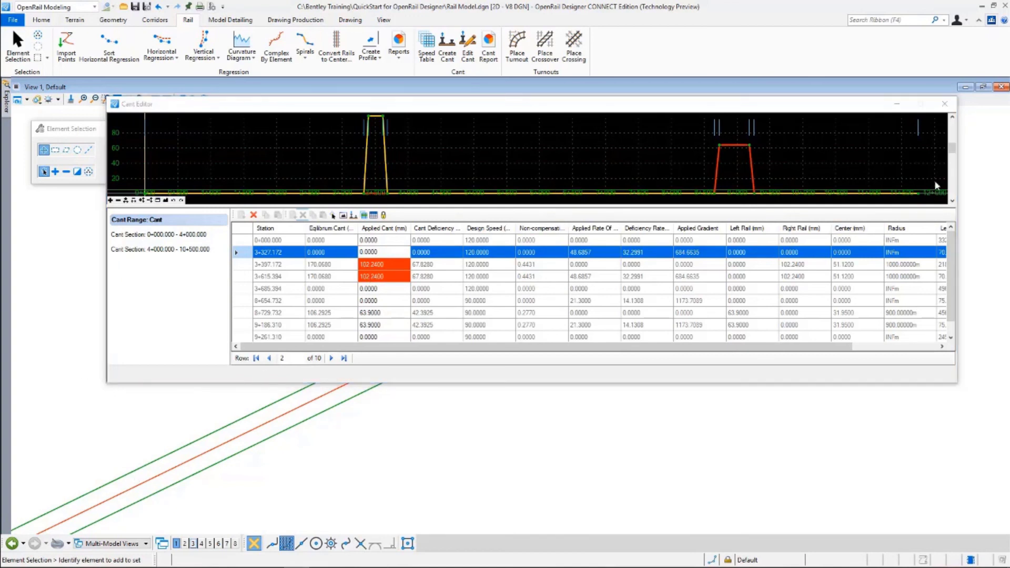
Close the Cant Editor window to return to the rail alignment drawing
left_click(883, 126)
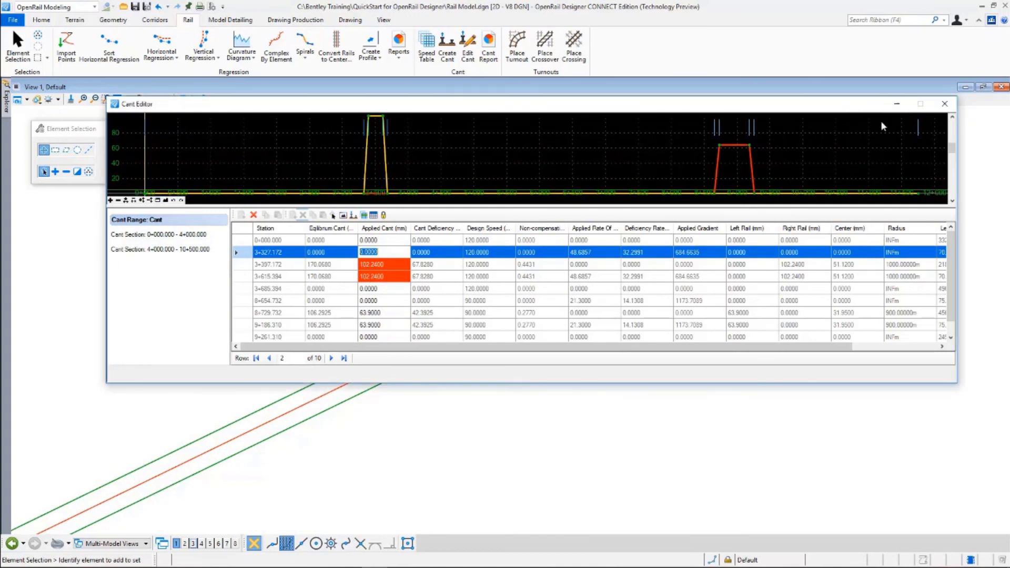
left_click(945, 105)
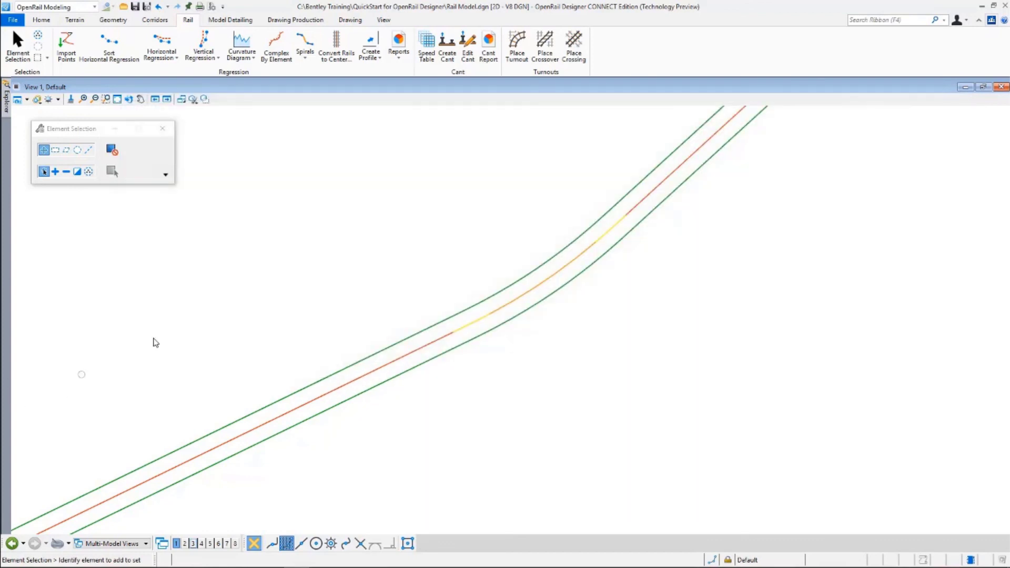